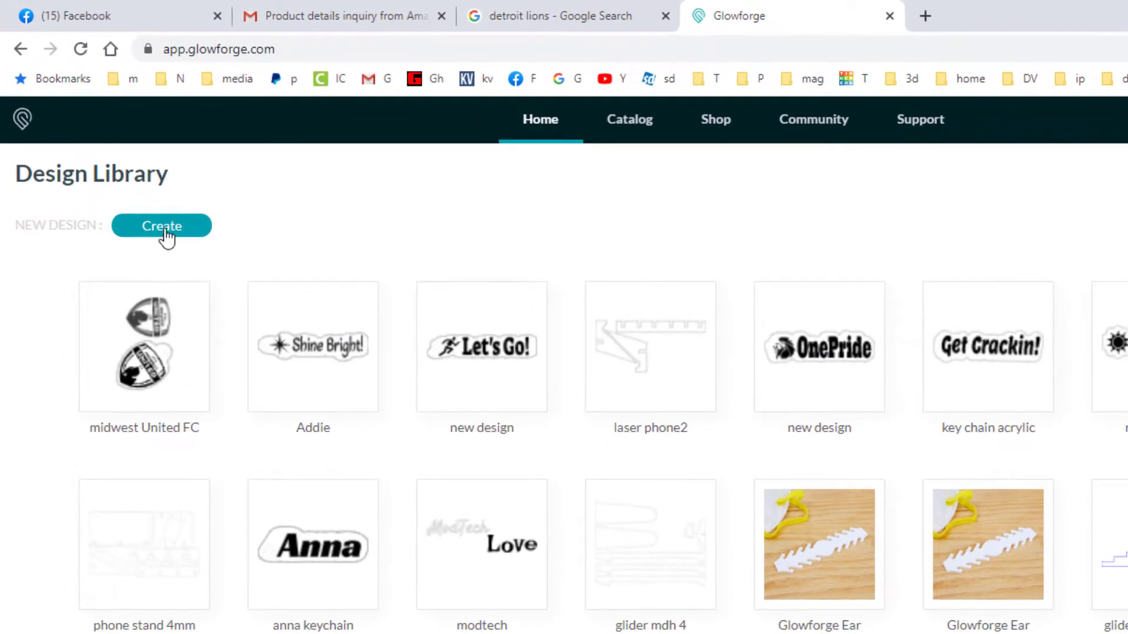
Save the Detroit Lions logo from the Google Images preview as detroit_lions.png.
left_click(103, 145)
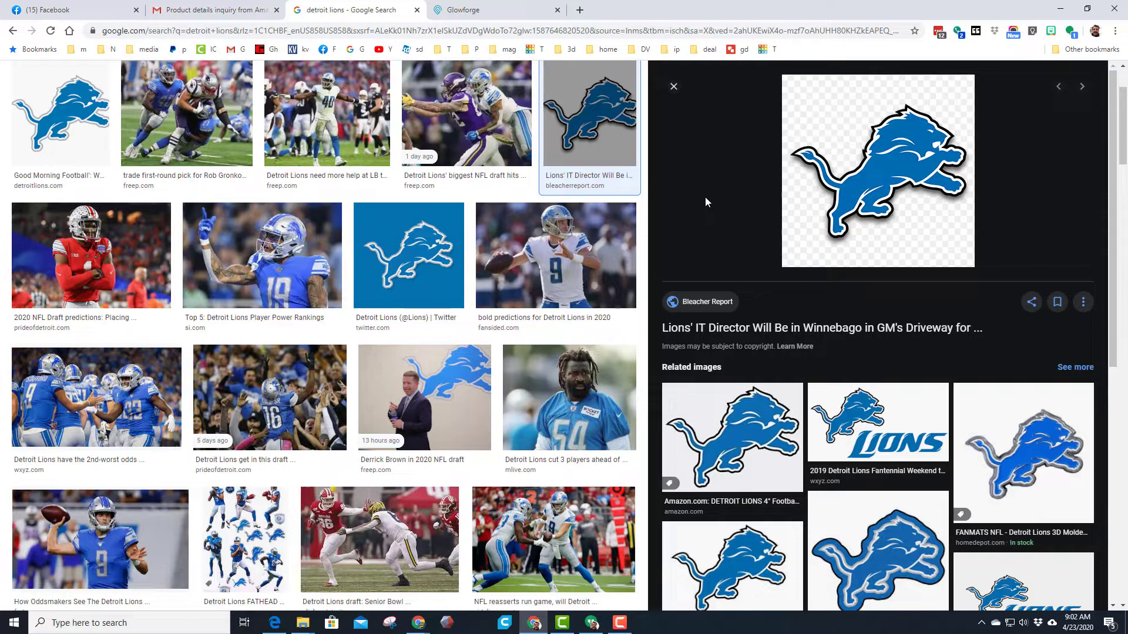
right_click(886, 169)
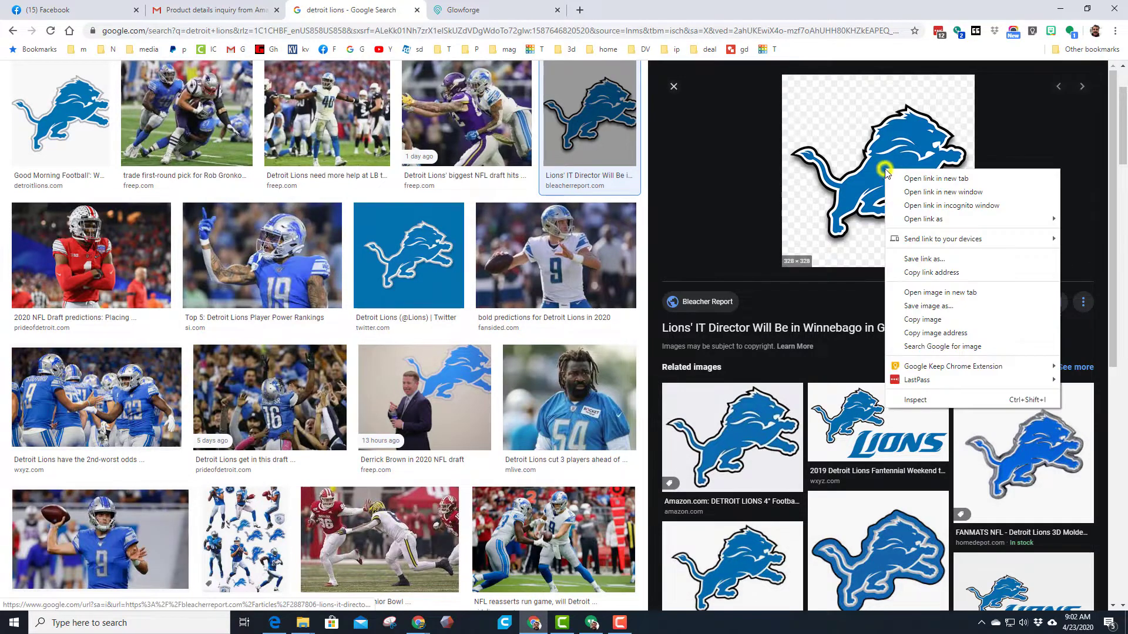
left_click(918, 306)
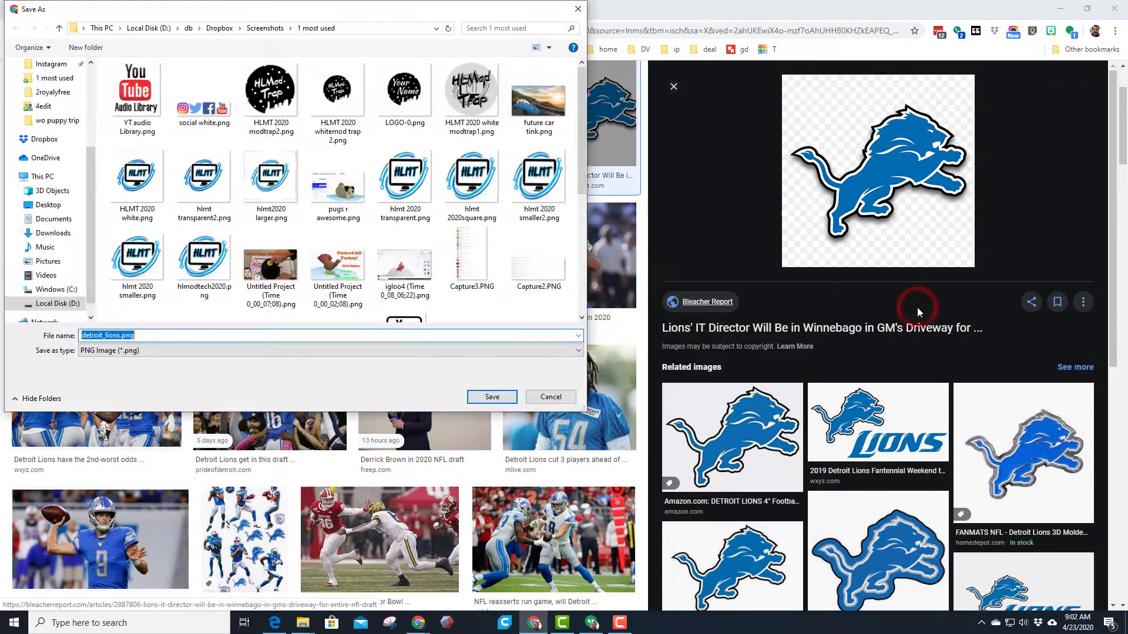
left_click(487, 398)
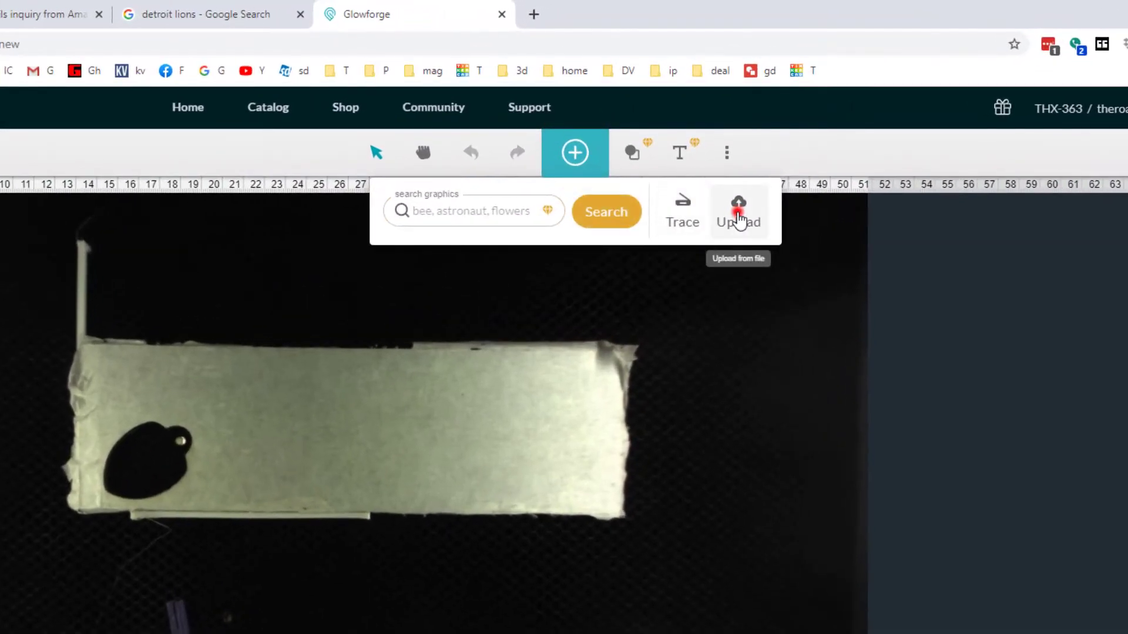
Upload detroit_lions.png, centre the lion on the material and shrink it to about 56 by 43 mm.
left_click(738, 211)
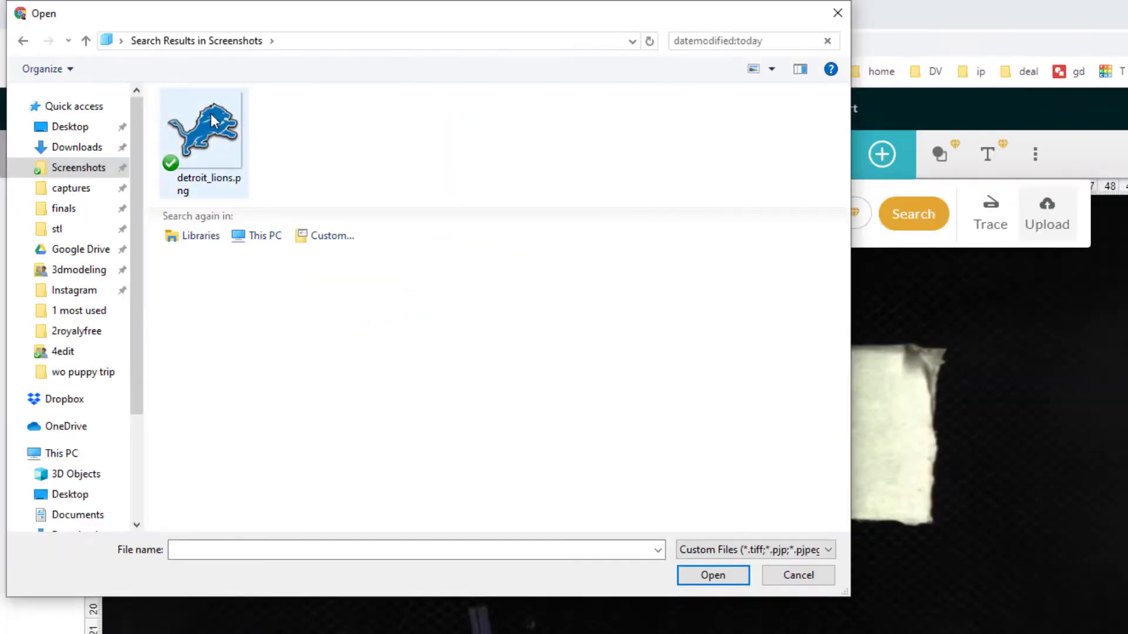
double_click(205, 133)
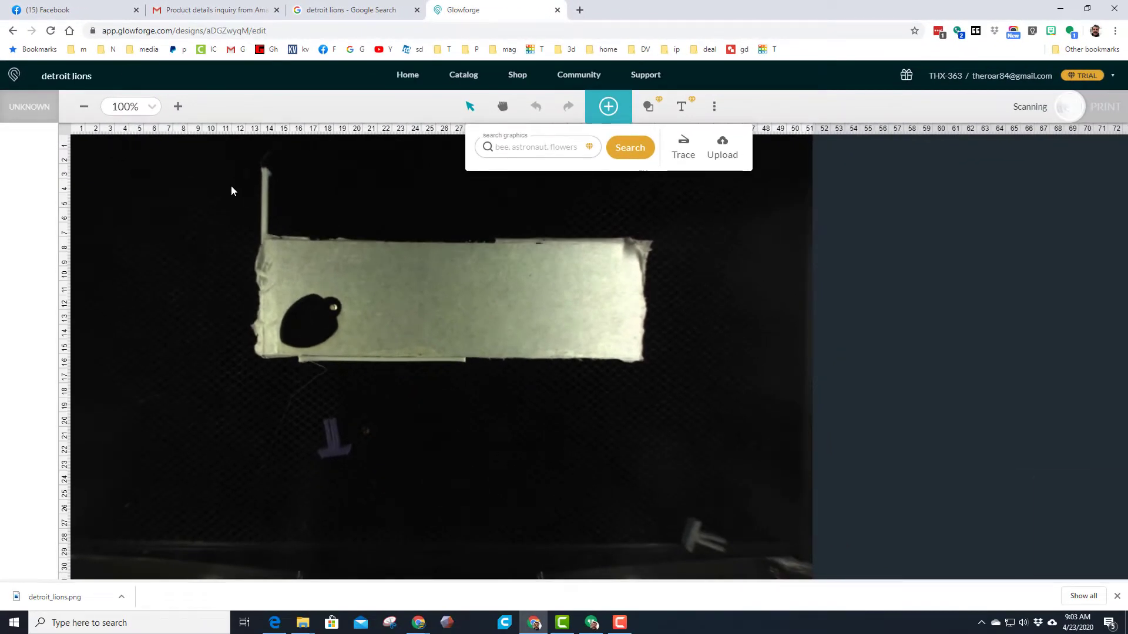
left_click(127, 200)
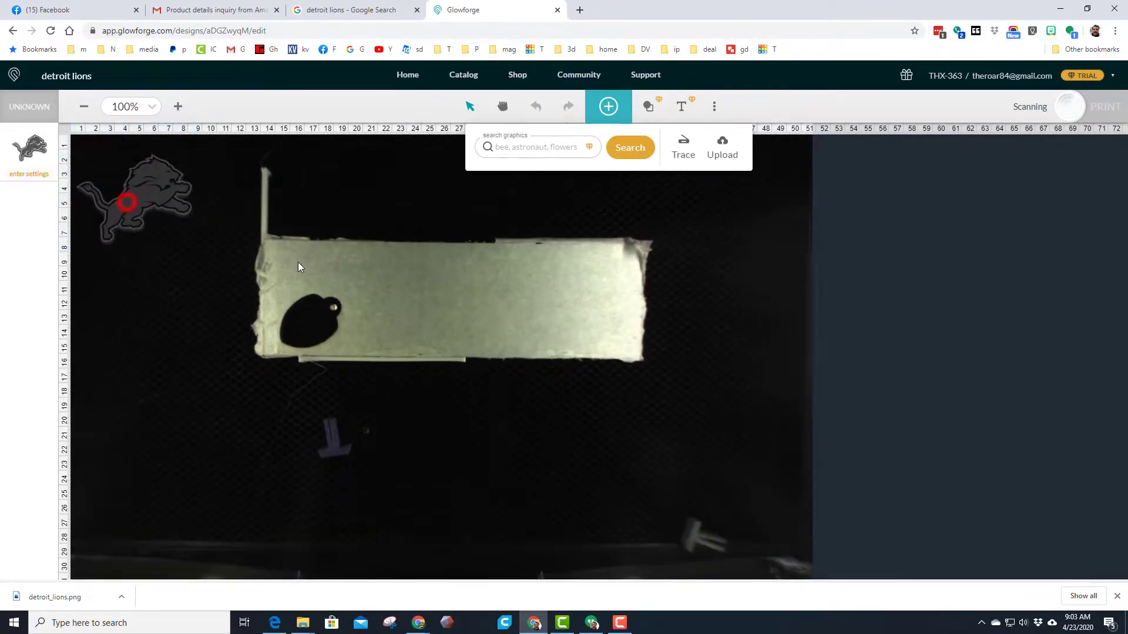
left_click_drag(138, 192, 412, 295)
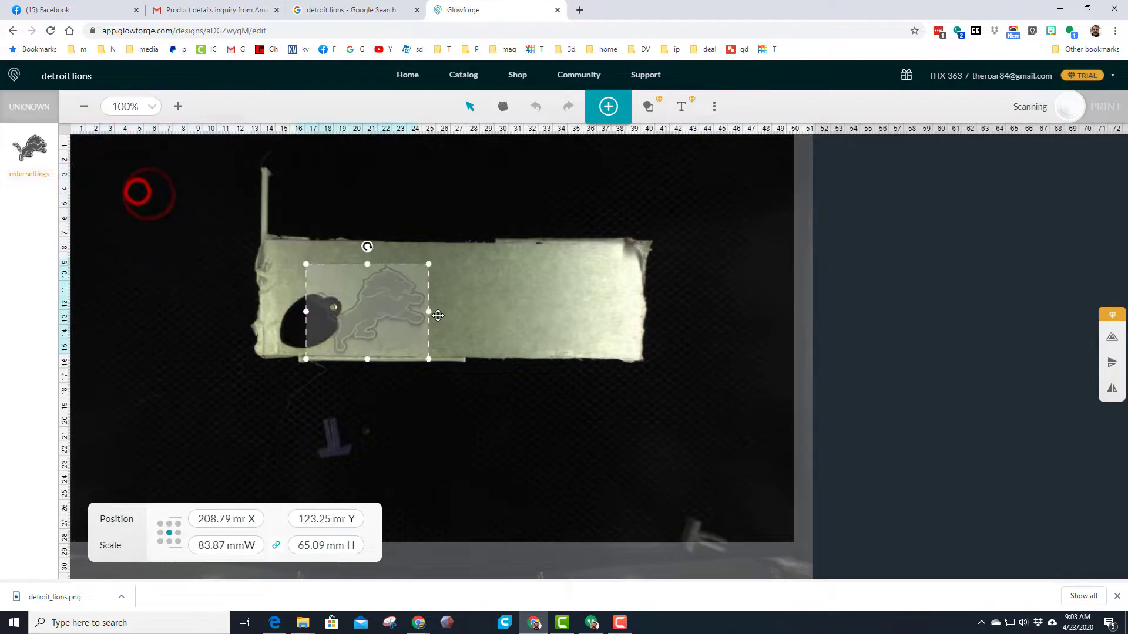
left_click_drag(470, 255, 442, 289)
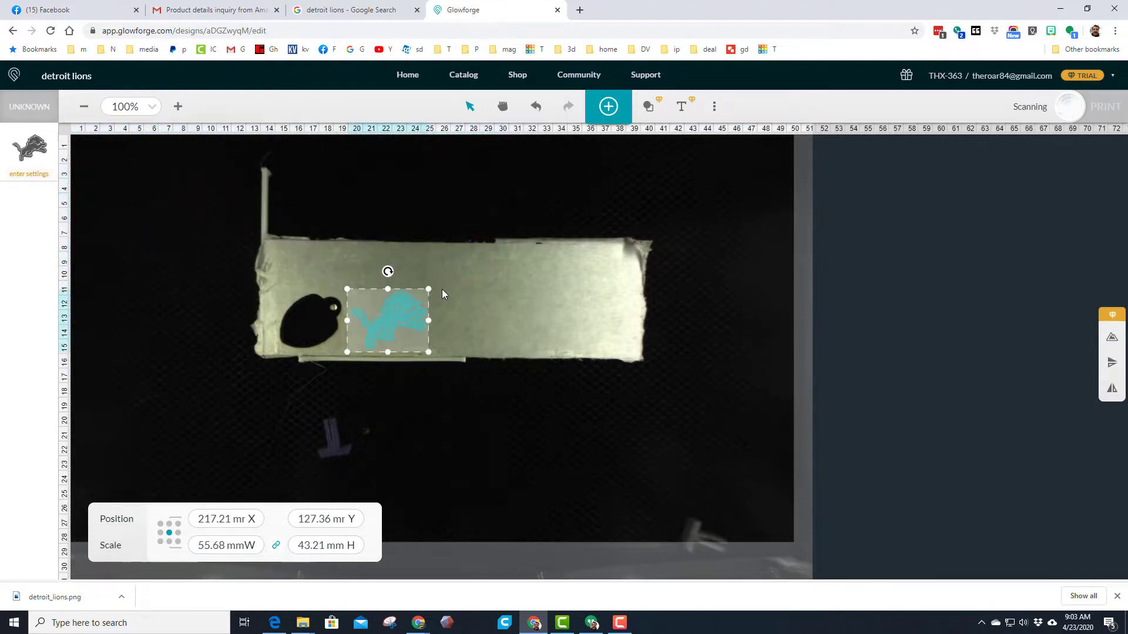
left_click_drag(400, 323, 405, 321)
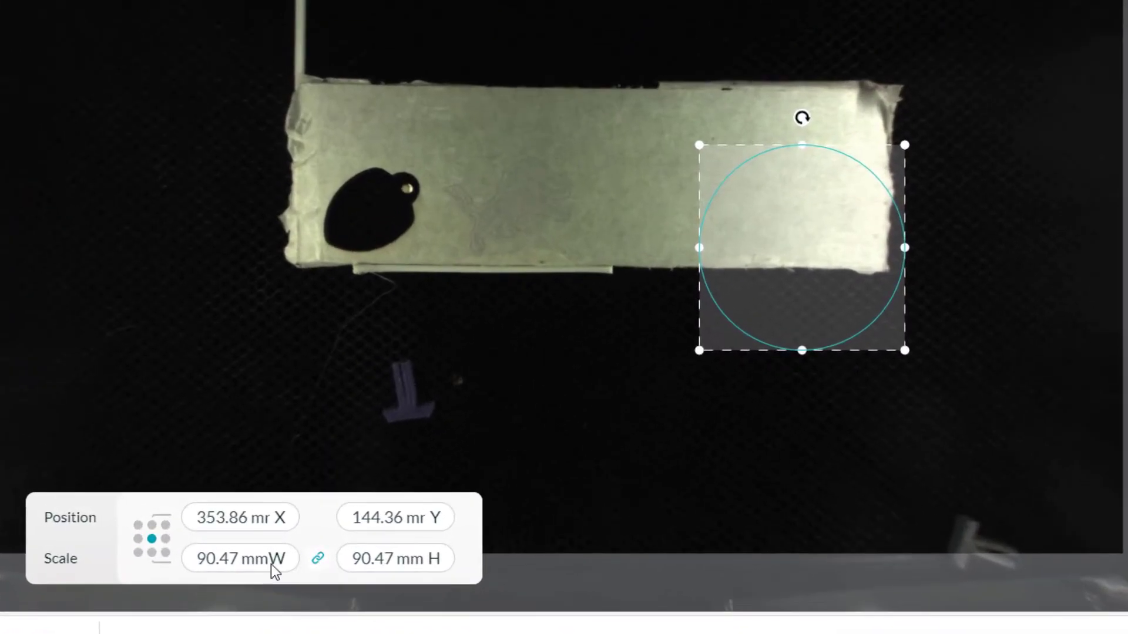
Set the circle's width to 5 mm.
left_click(224, 548)
double_click(238, 562)
type("5")
key("Return")
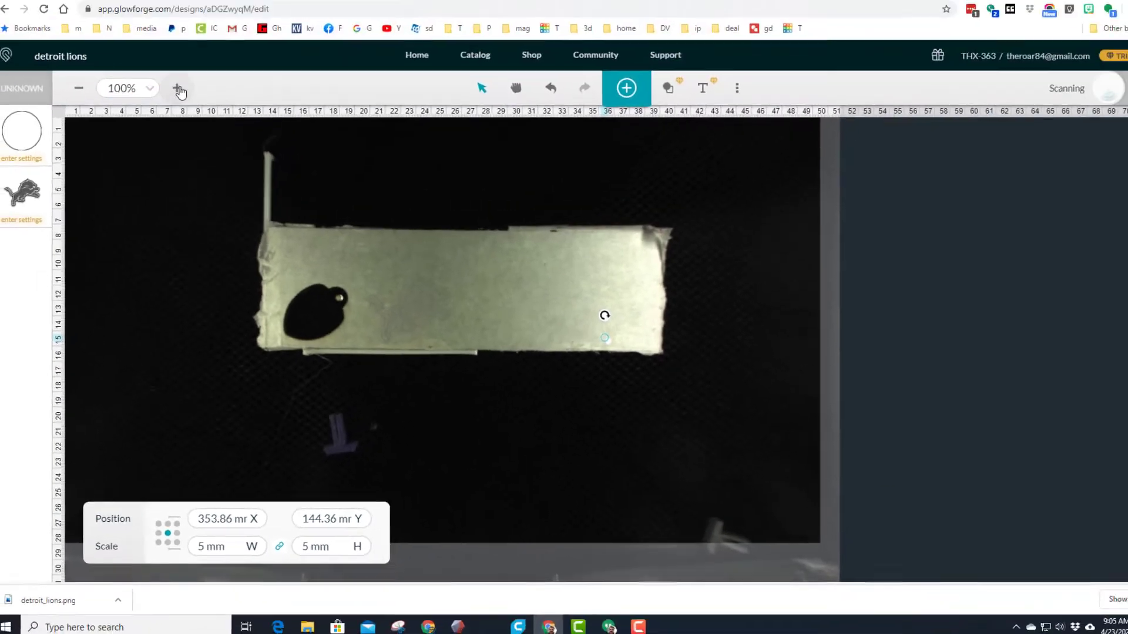
Lock the lion's proportions and shrink it to about 58 by 45 mm beside the dark spots.
left_click(178, 106)
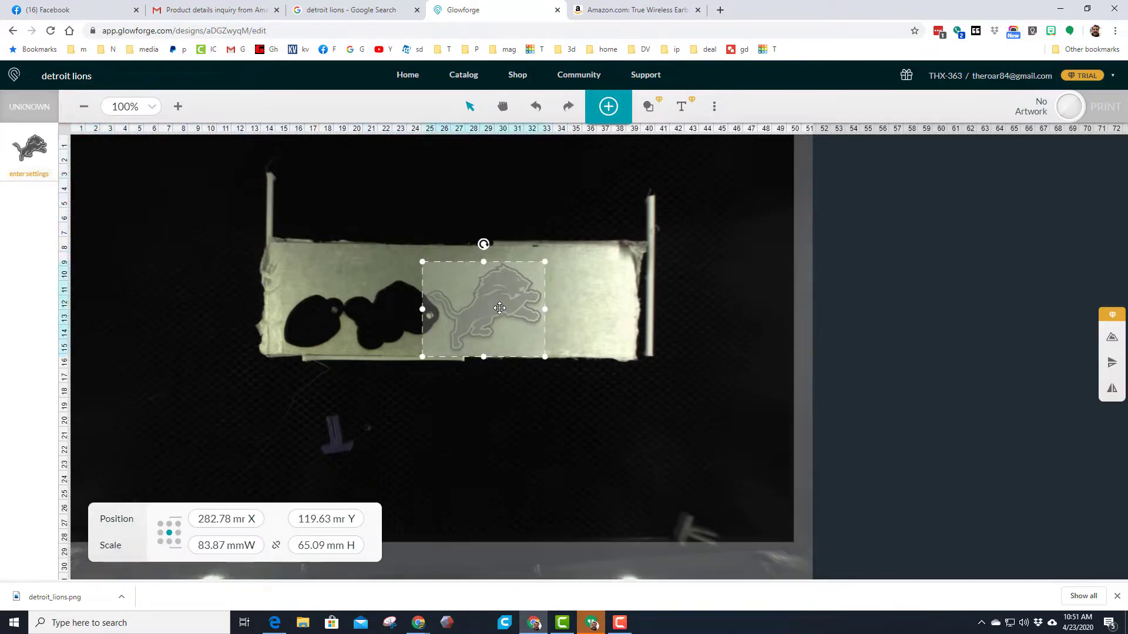
left_click_drag(510, 305, 498, 310)
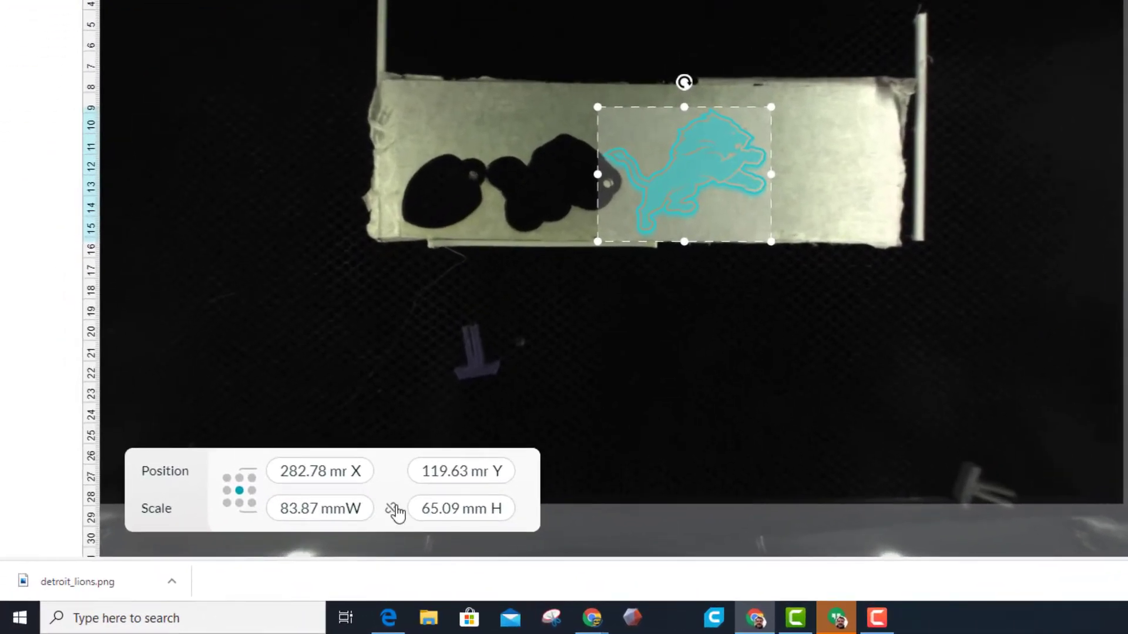
left_click(347, 524)
left_click_drag(770, 107, 747, 143)
left_click_drag(670, 174, 693, 169)
left_click(786, 211)
left_click(179, 108)
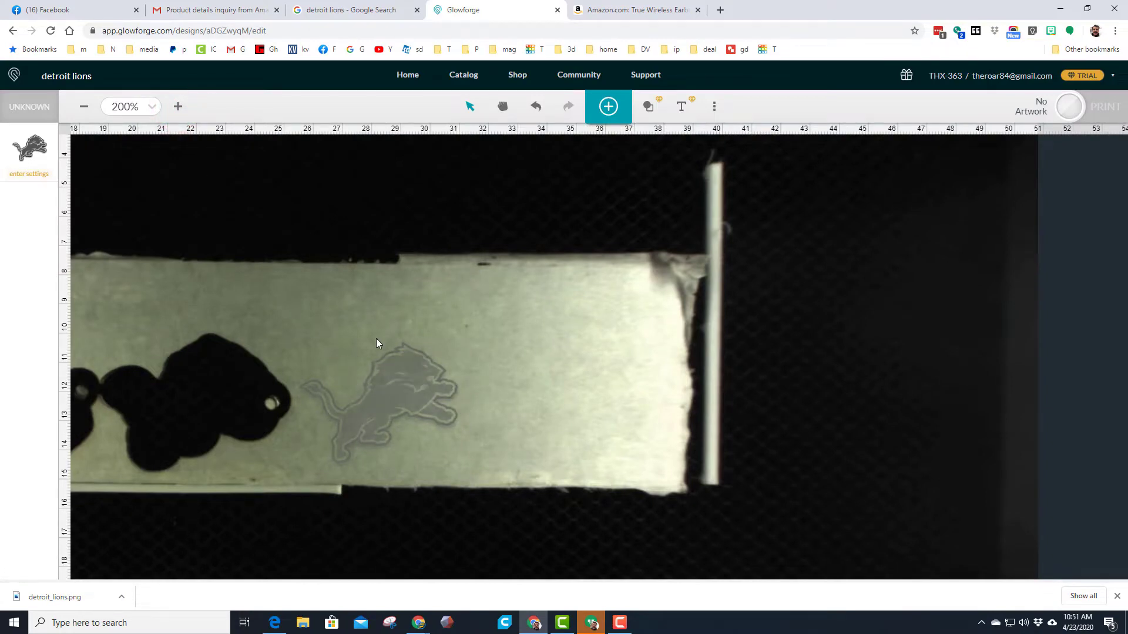
Insert a new circle and size it to 5 mm.
left_click(648, 107)
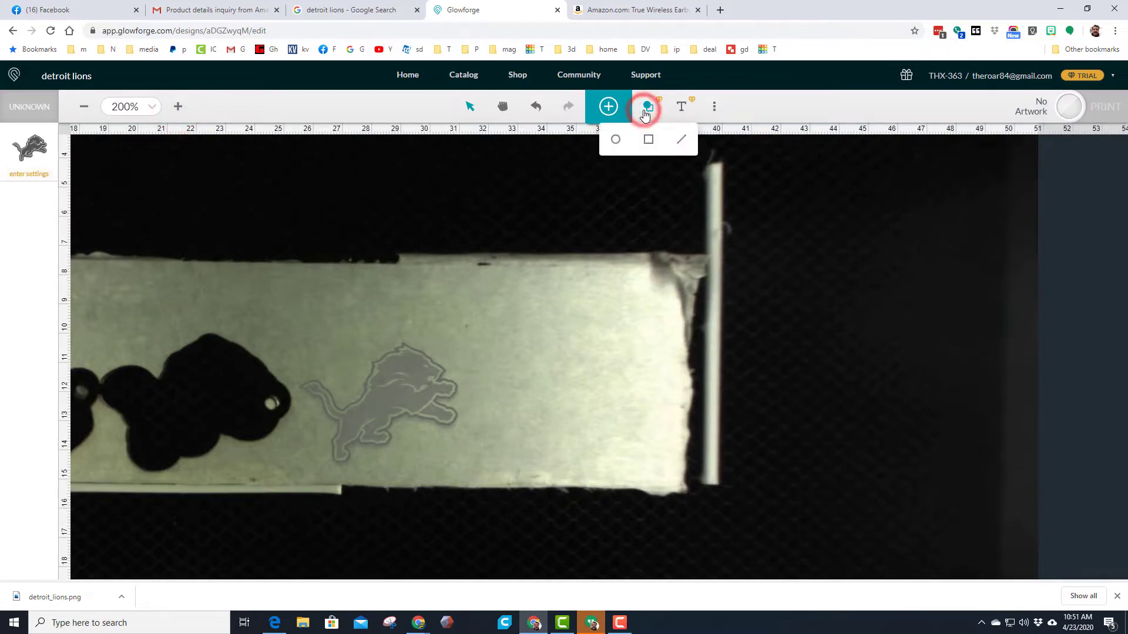
left_click(615, 141)
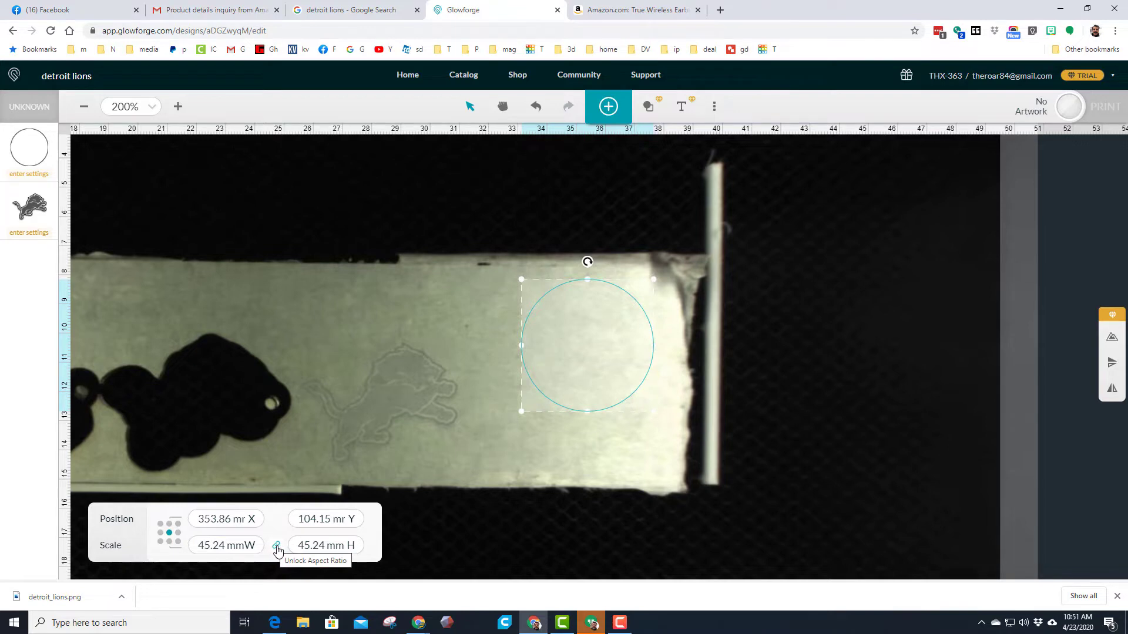
left_click(200, 551)
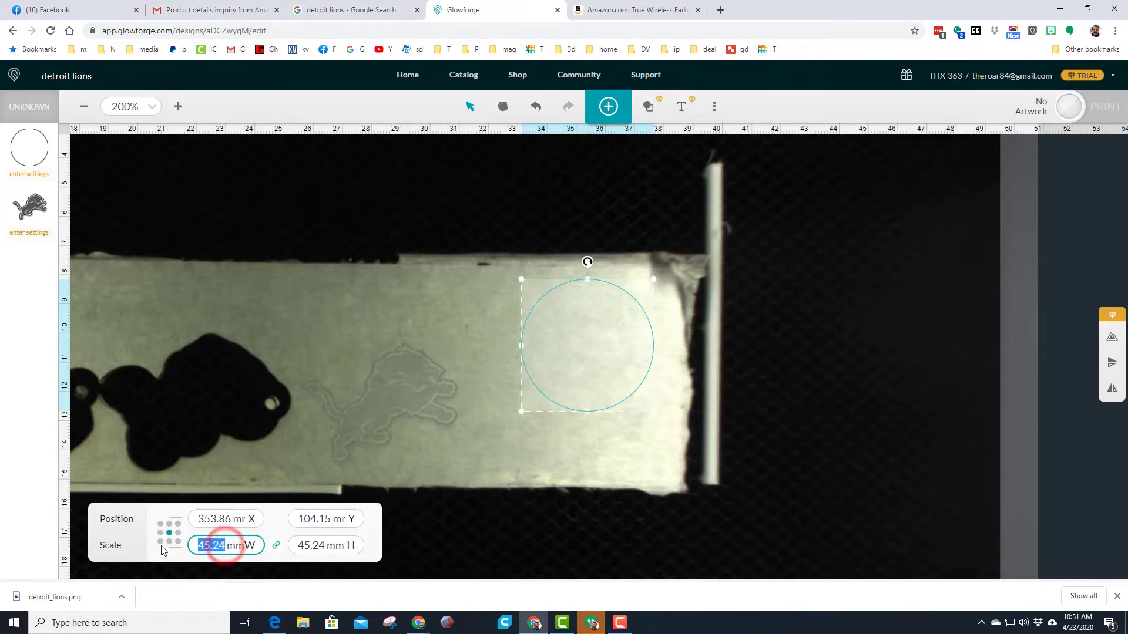
type("5")
left_click(272, 530)
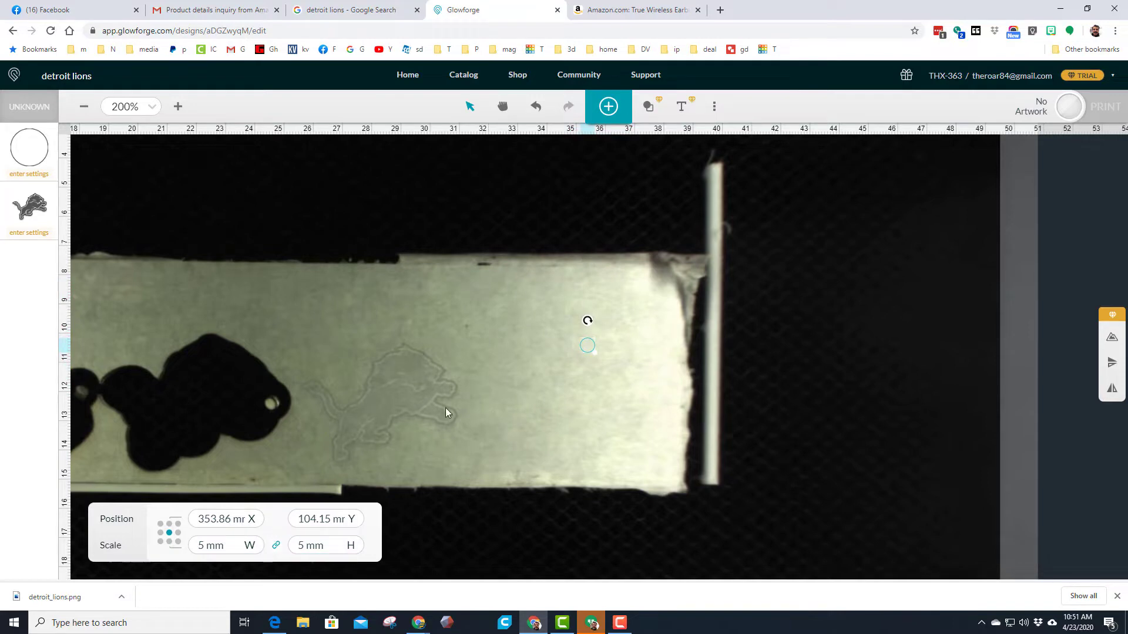
Move the 5 mm circle just beyond the lion's front paw.
left_click(563, 390)
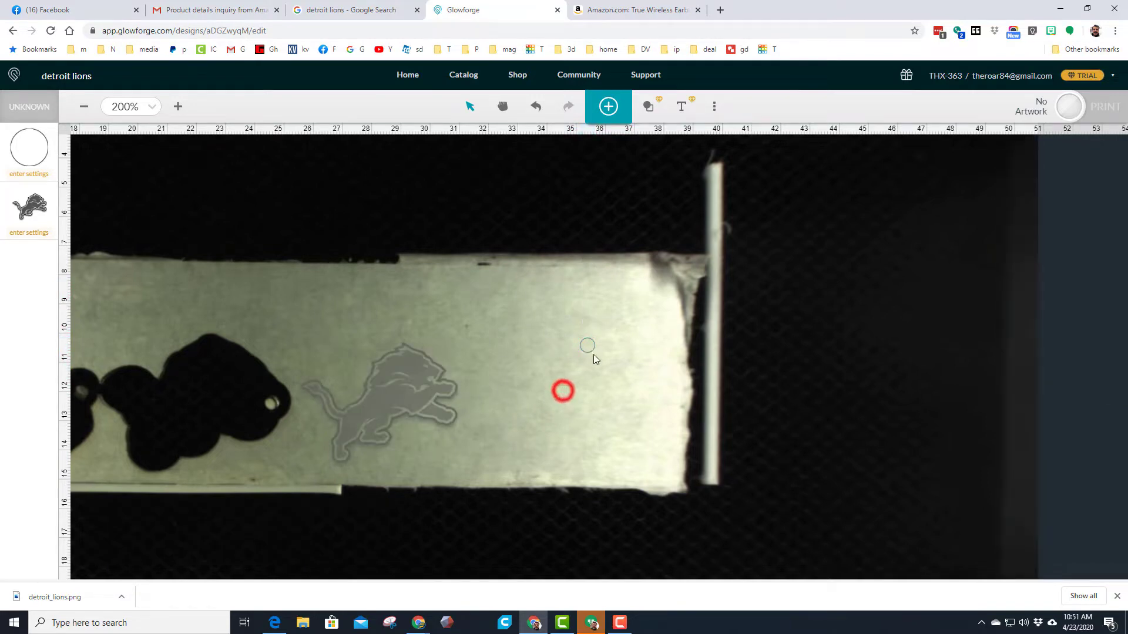
left_click_drag(587, 345, 465, 407)
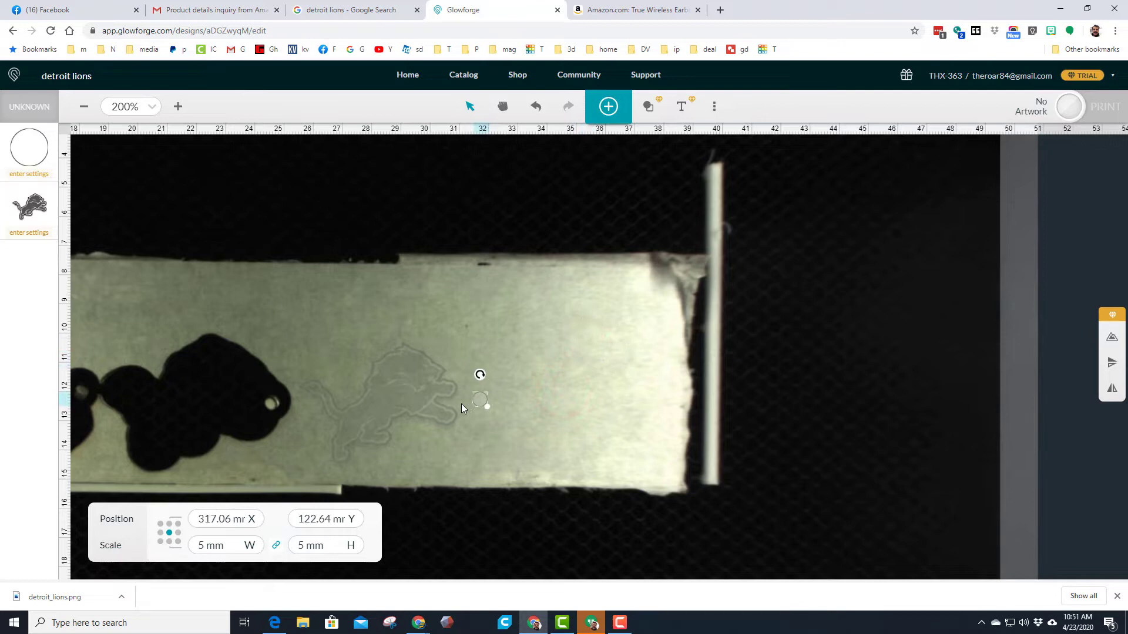
left_click(510, 390)
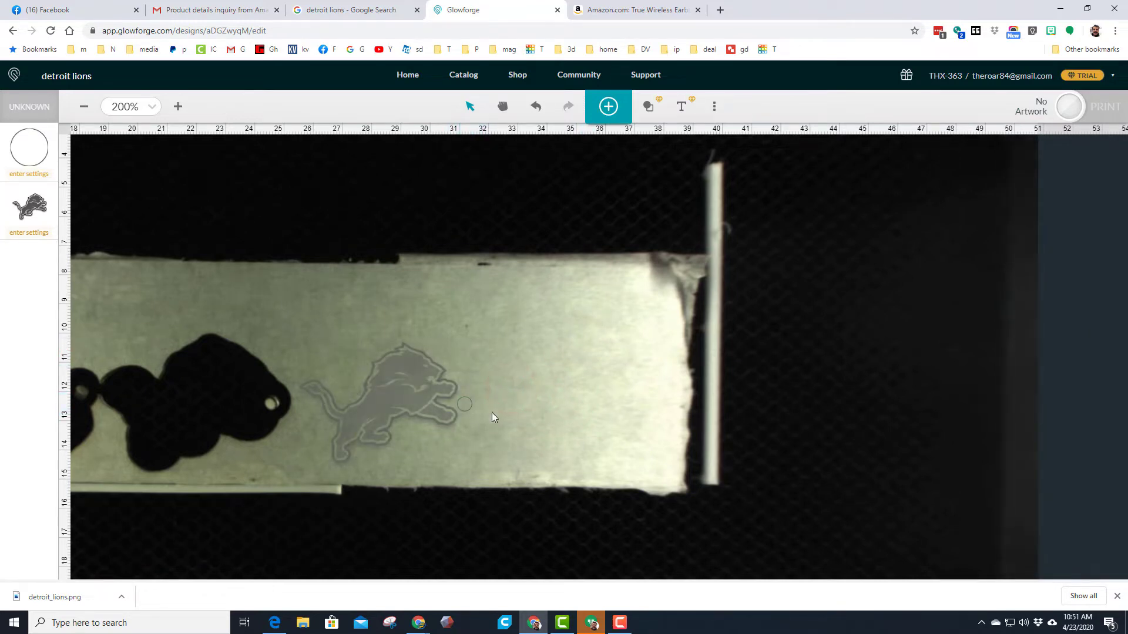
Create an offset outline around the lion and its hole.
left_click_drag(339, 537, 488, 333)
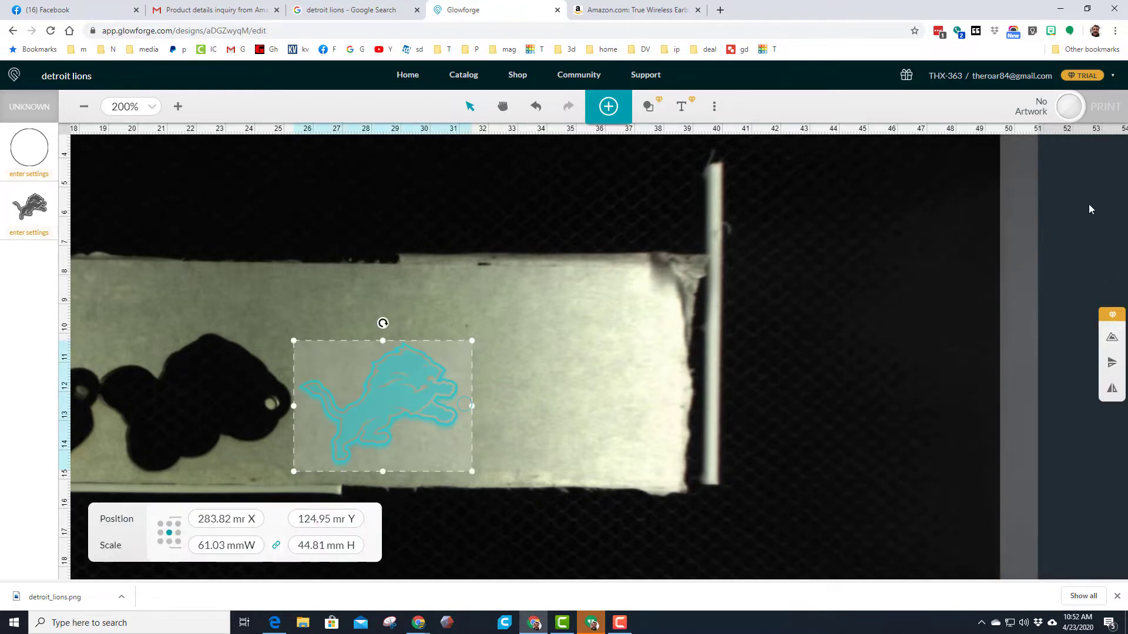
left_click(1113, 339)
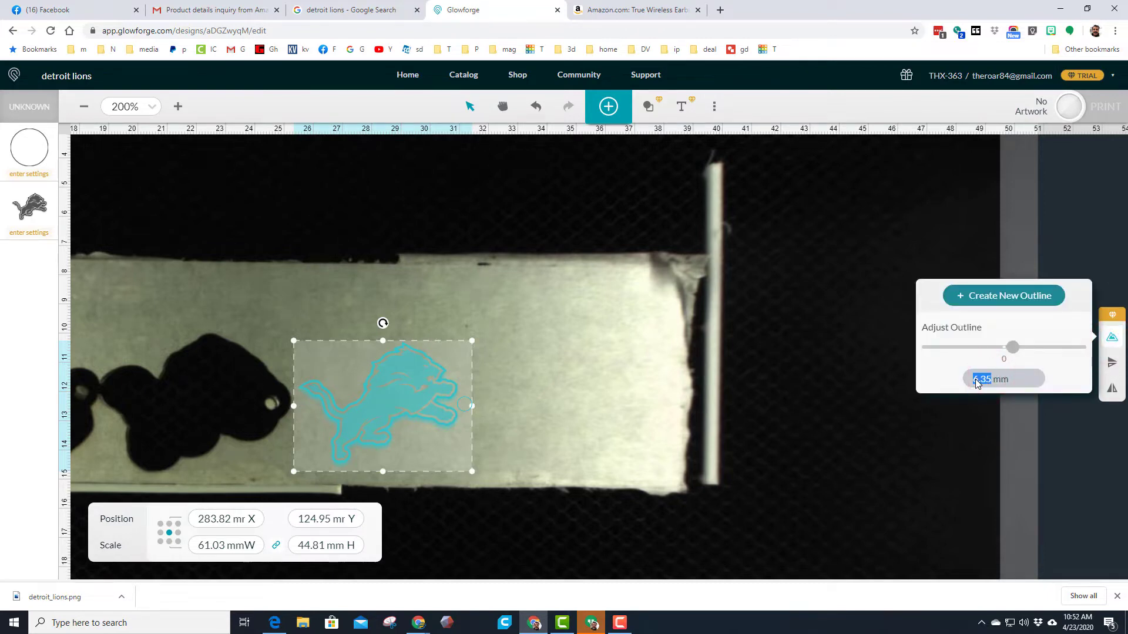
left_click(1002, 294)
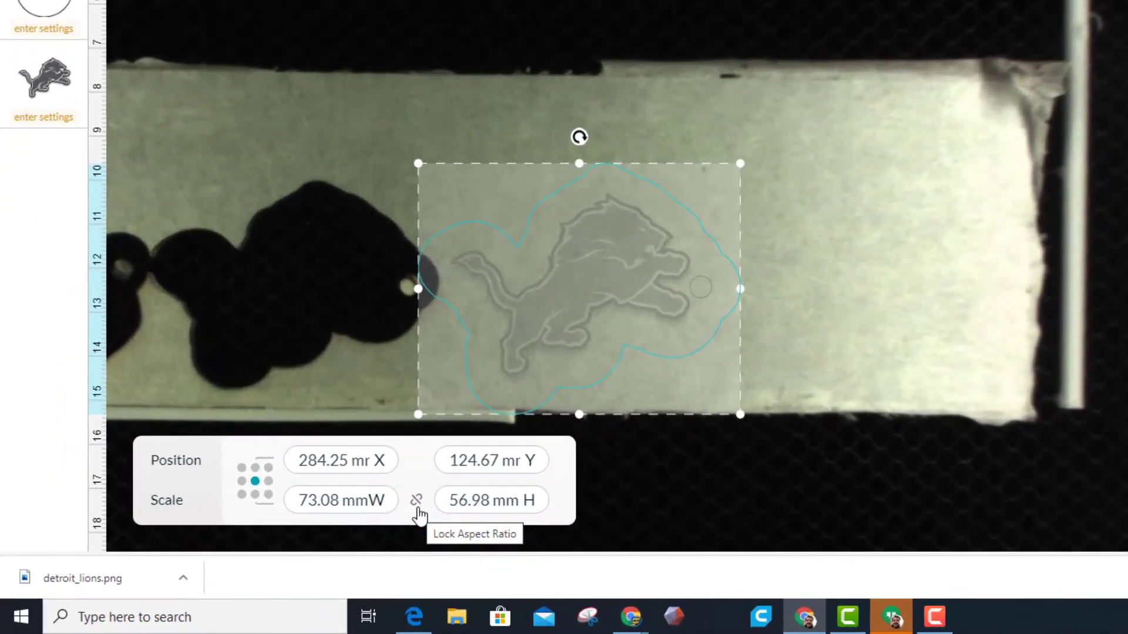
Pull the outline's four sides inward so the group measures about 64 by 47 mm.
left_click(448, 312)
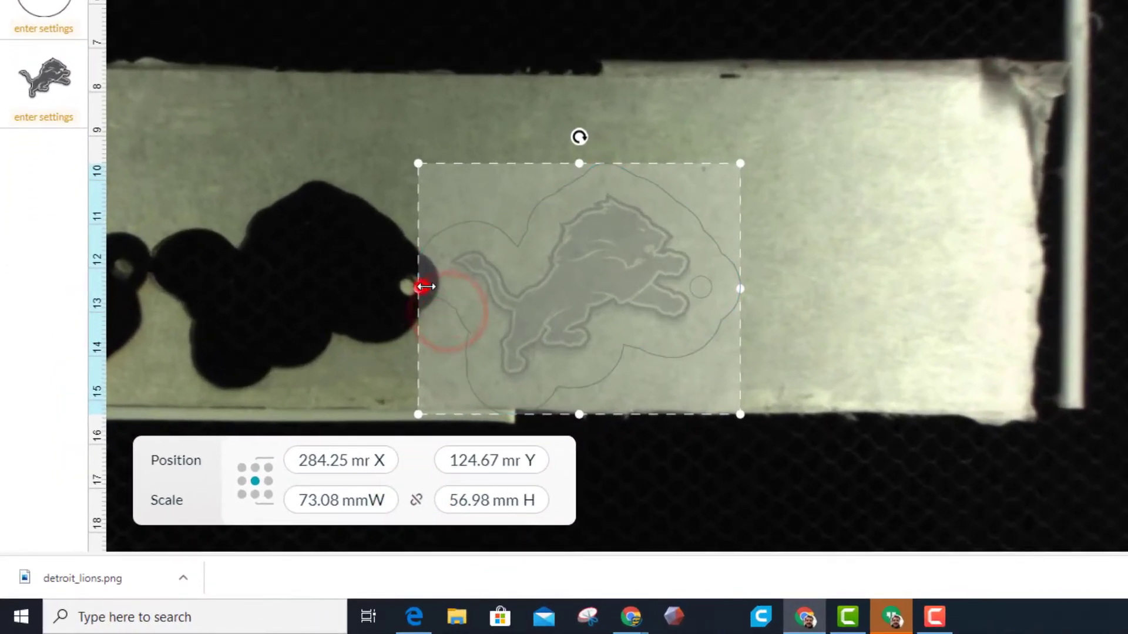
left_click_drag(418, 289, 442, 288)
left_click_drag(592, 164, 589, 183)
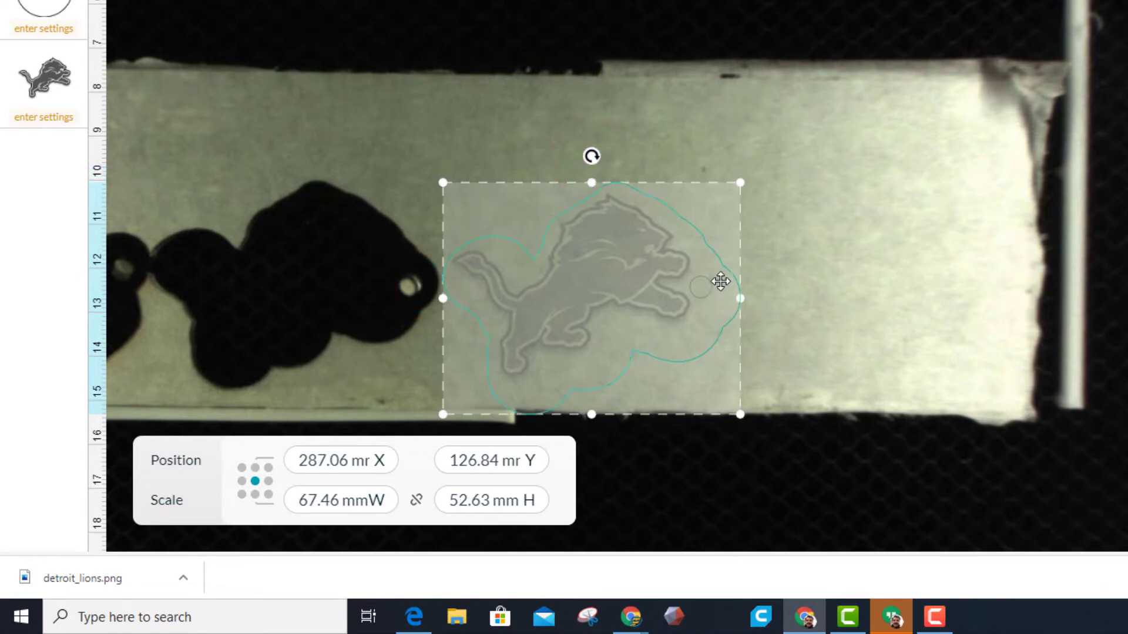
left_click_drag(592, 415, 591, 391)
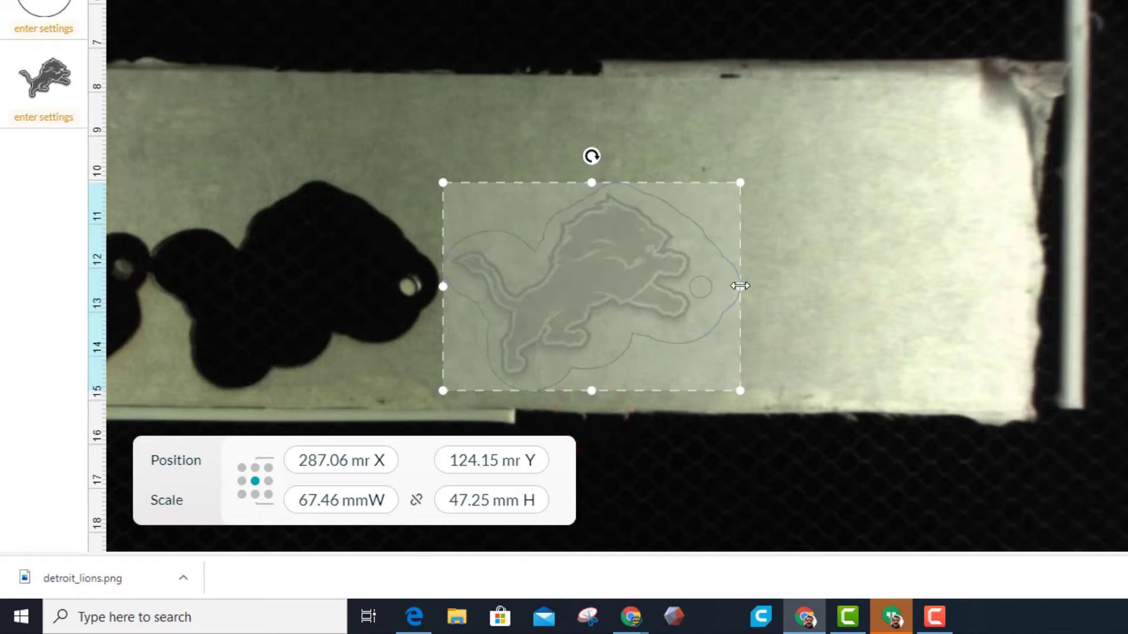
left_click_drag(740, 286, 726, 286)
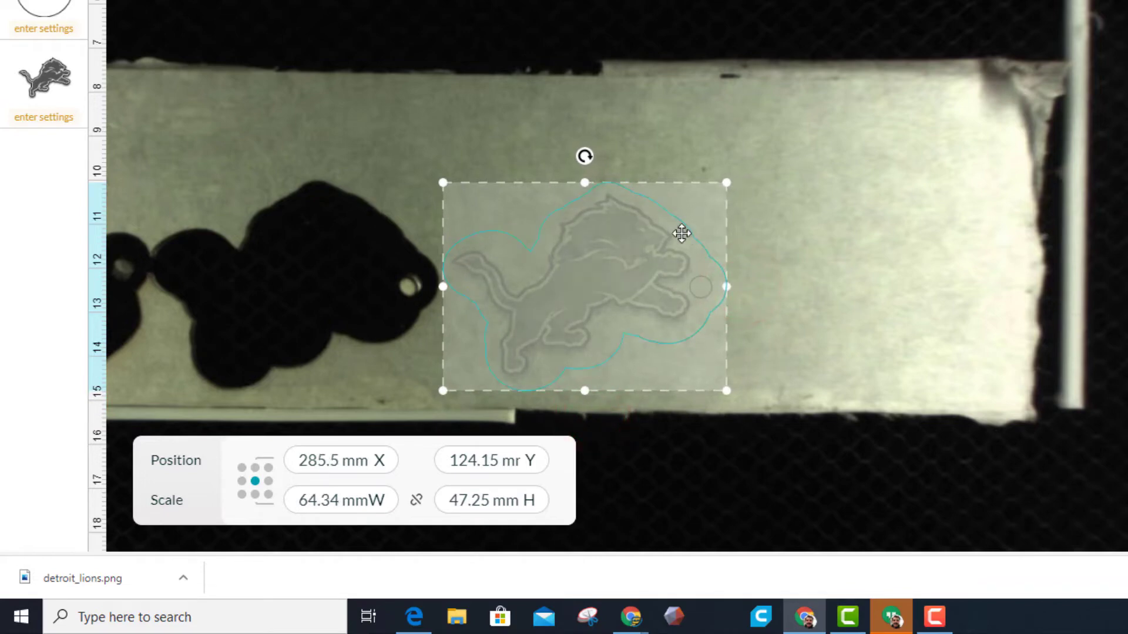
left_click(799, 364)
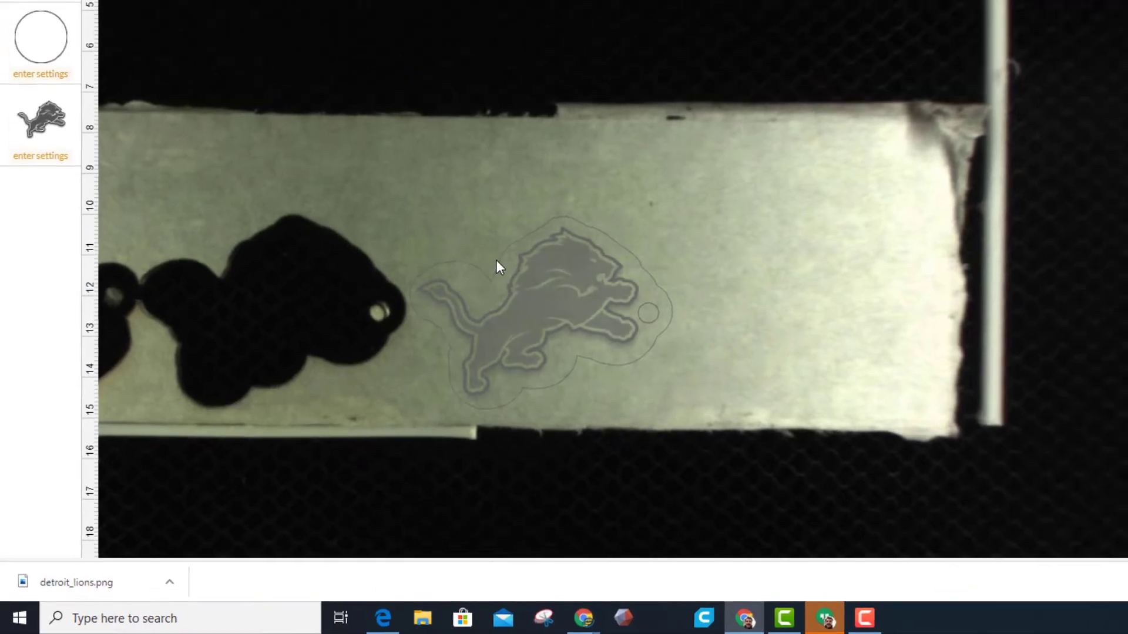
Give the outline and the 5 mm hole the 03.100.175 4mm cut setting.
left_click(356, 365)
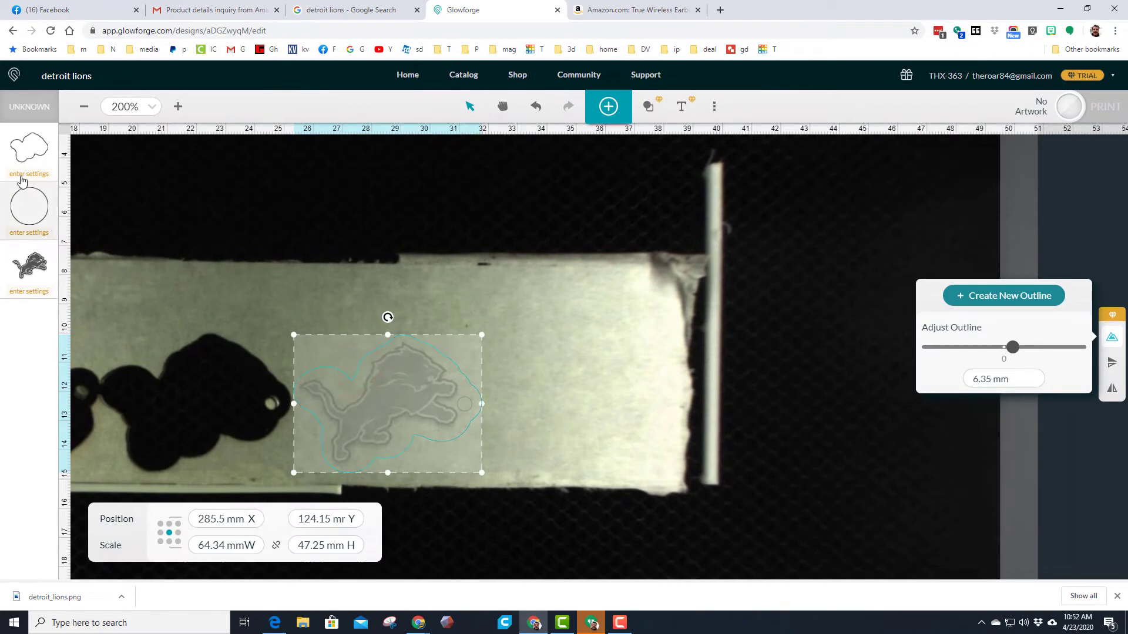
left_click(32, 206)
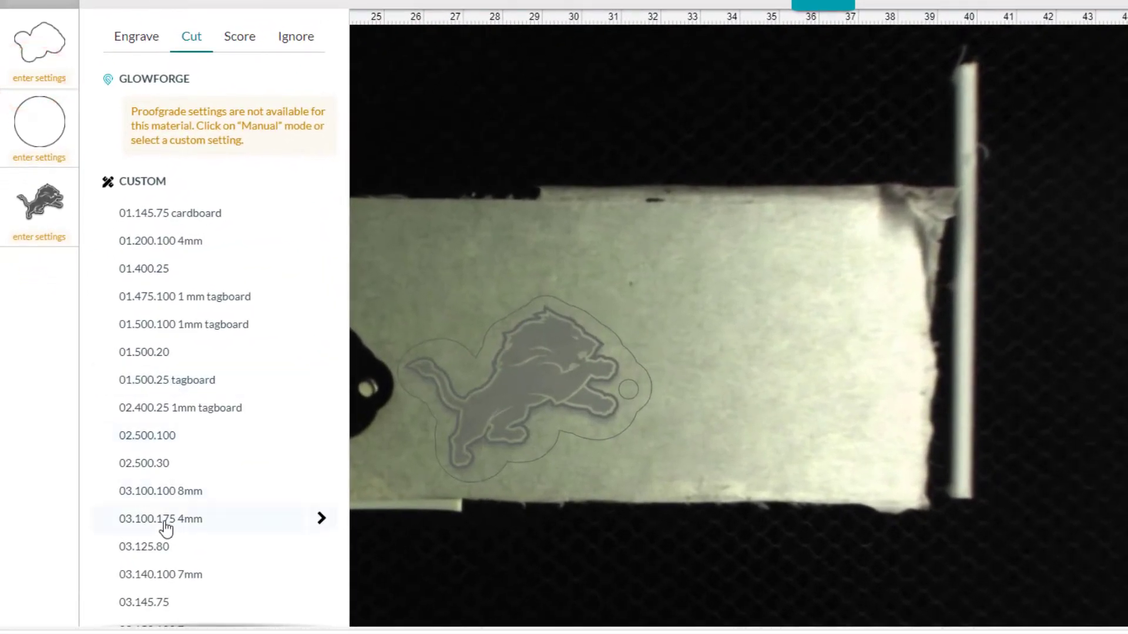
left_click(152, 520)
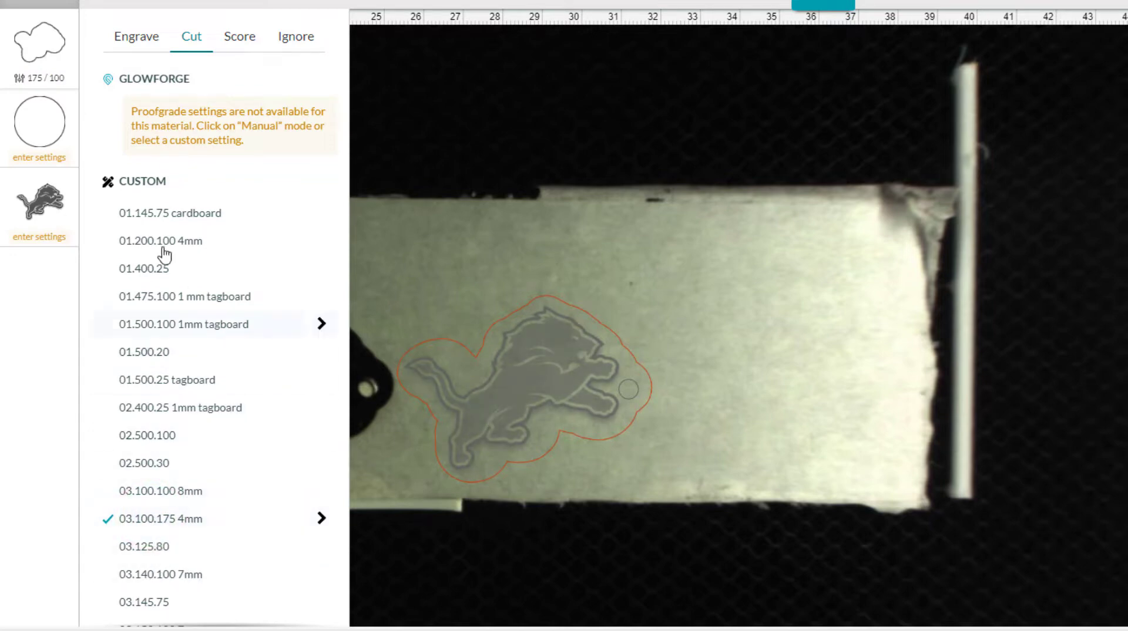
left_click(43, 154)
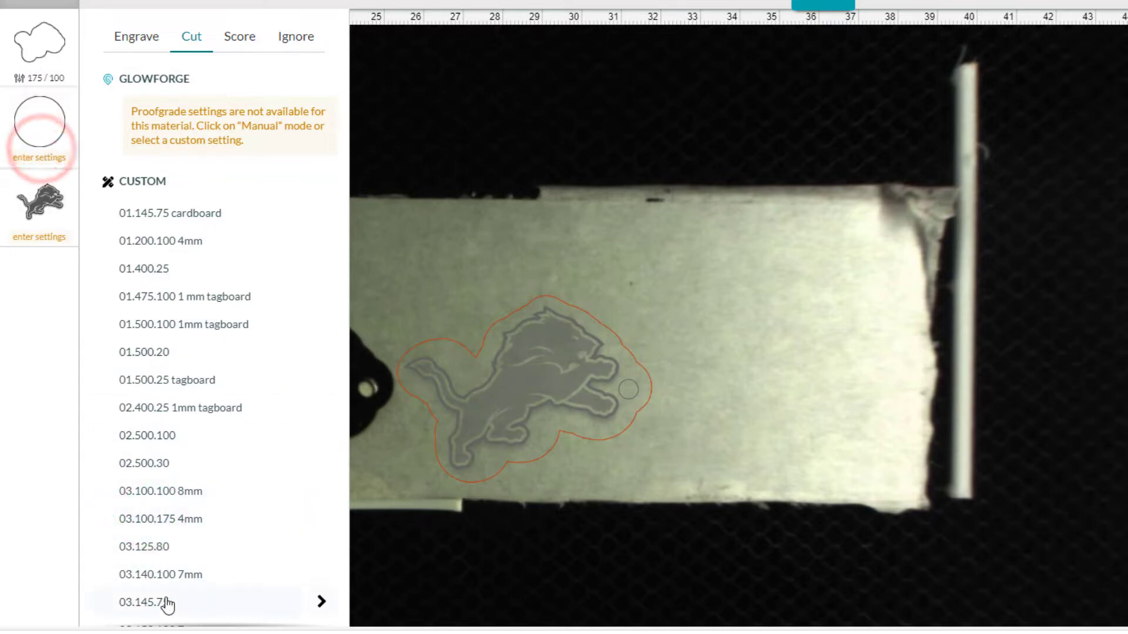
left_click(176, 519)
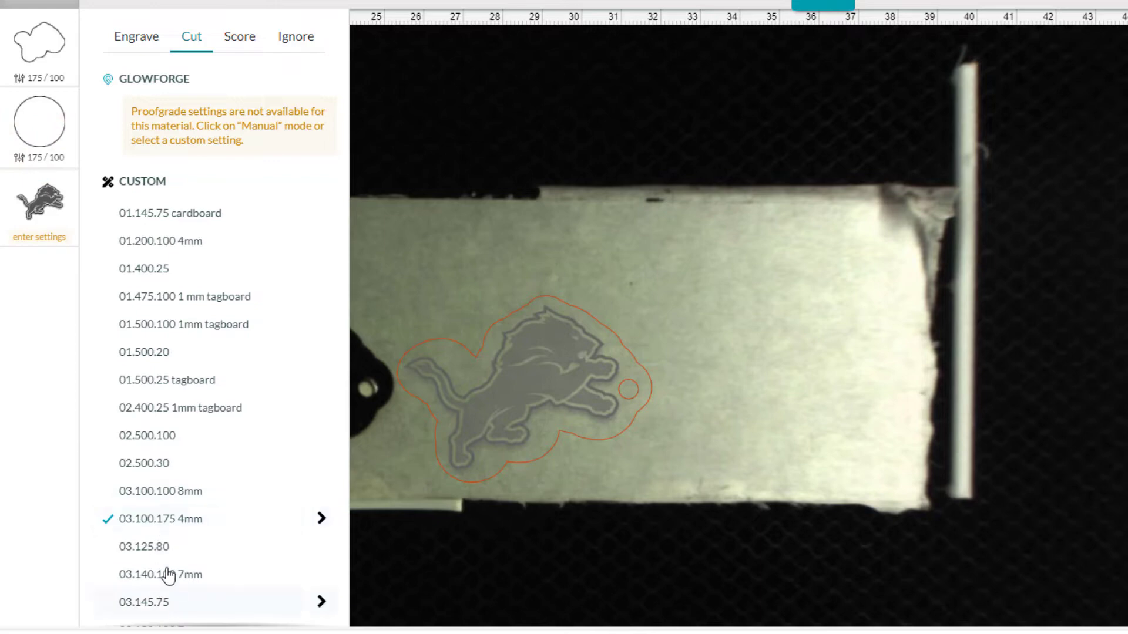
left_click(44, 239)
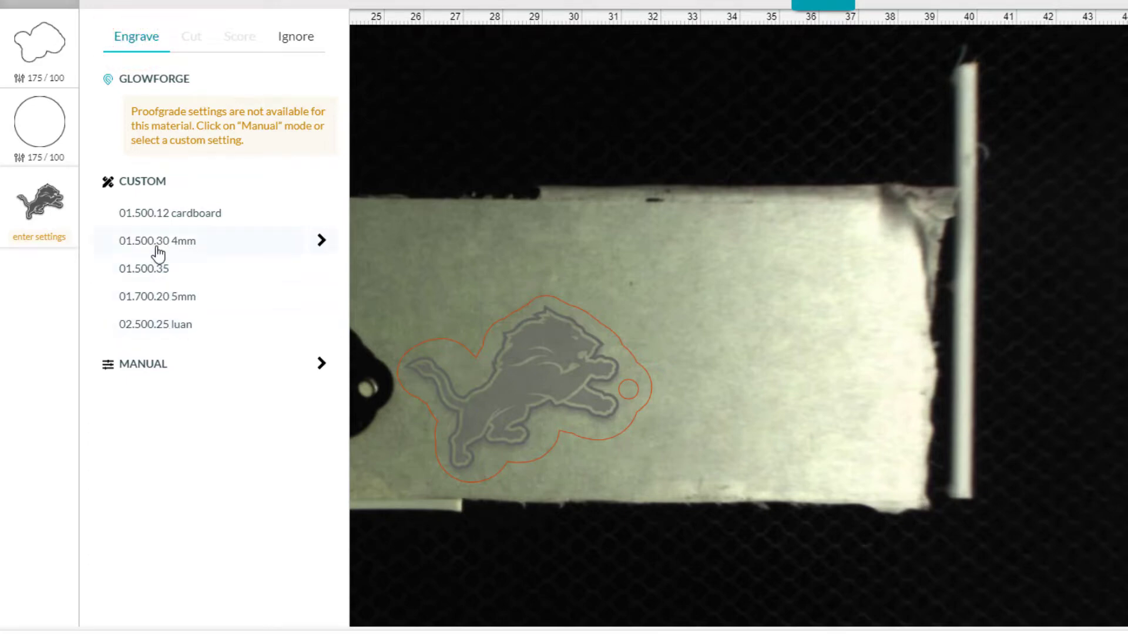
Change the 01.500.30 4mm engrave to speed 350 and save it as 01.350.65 4mm.
left_click(318, 240)
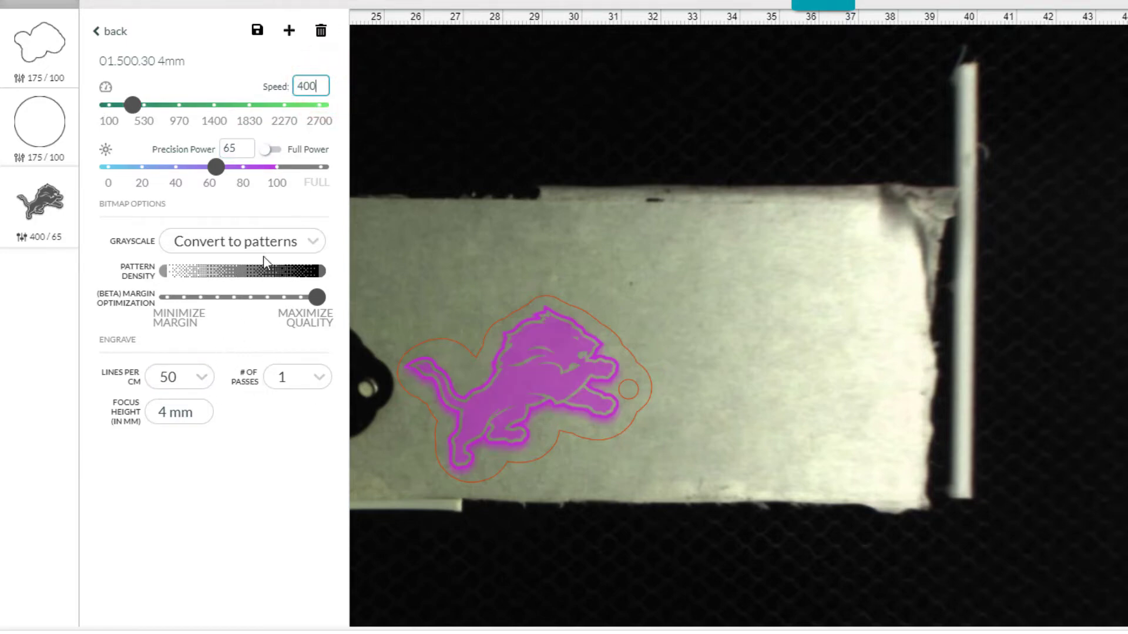
key("ctrl+a")
type("350")
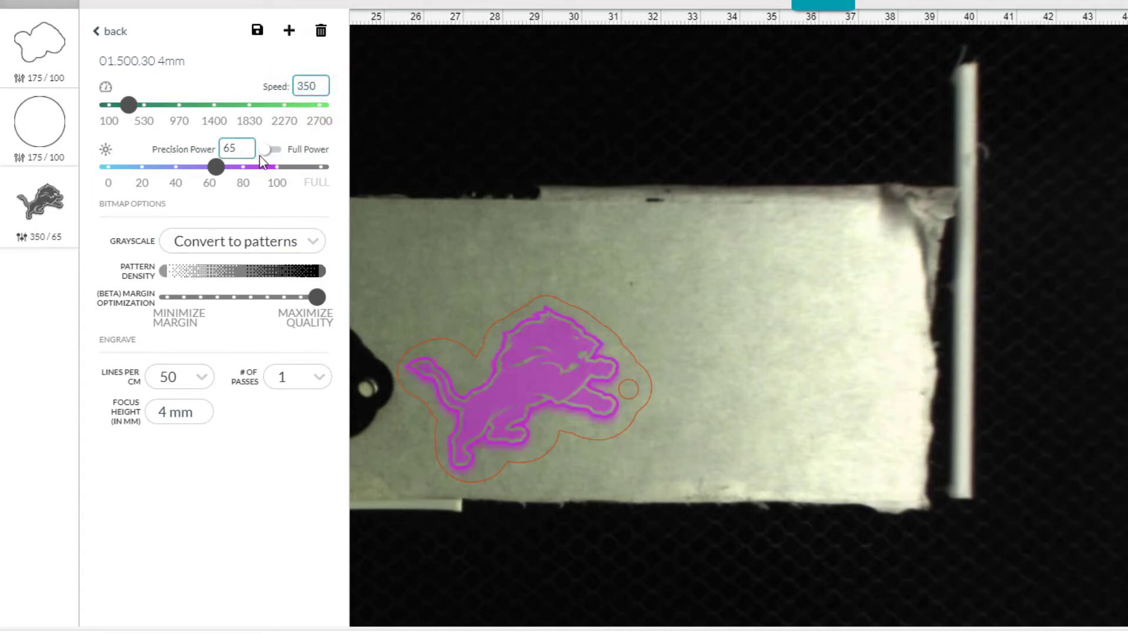
left_click(288, 30)
type("01.350.65 4mm")
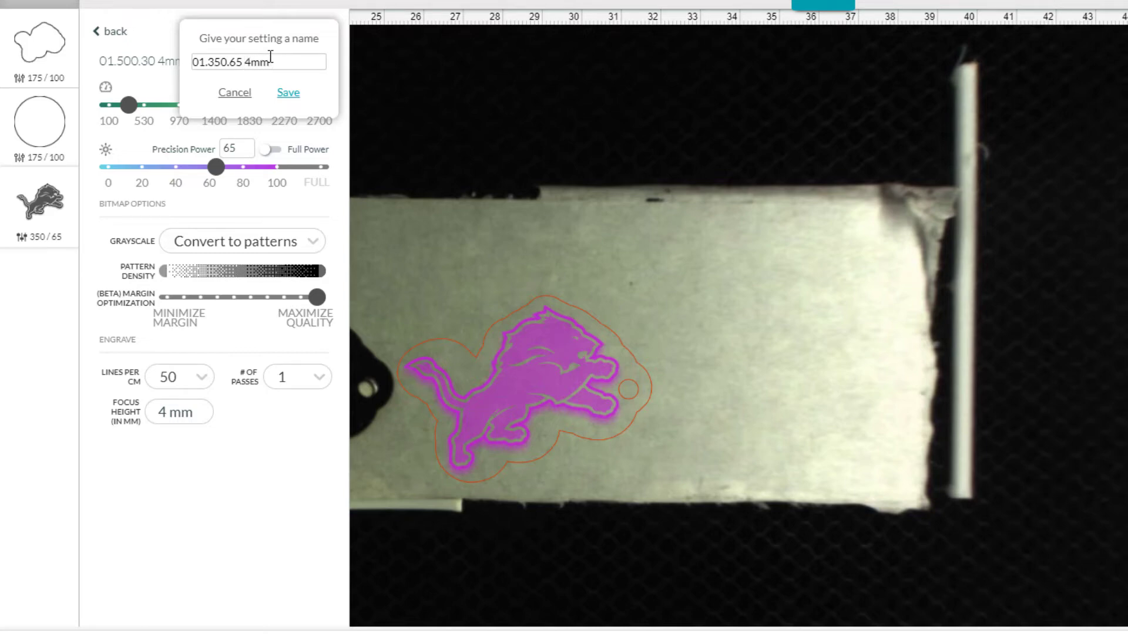
left_click(288, 94)
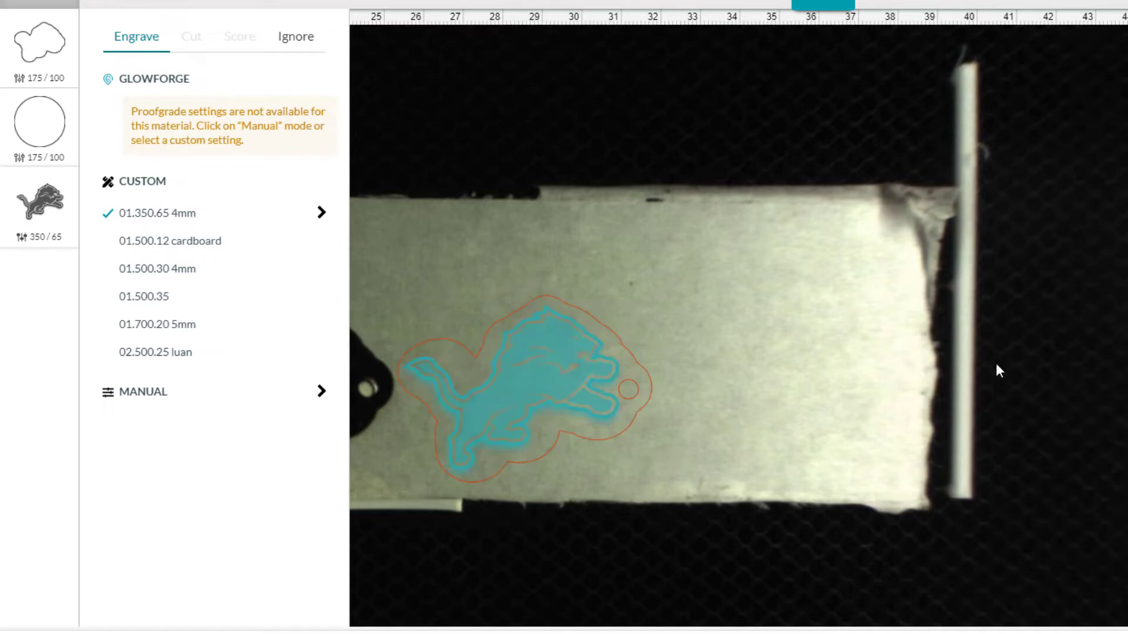
Close the material settings panel to show the full keychain layout.
key("Escape")
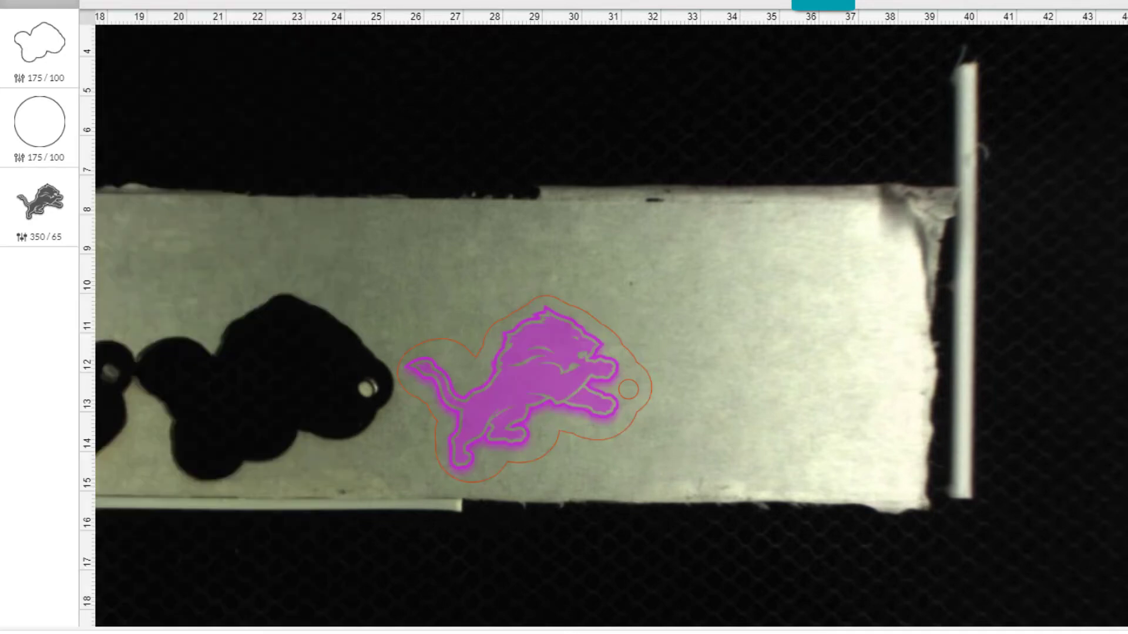